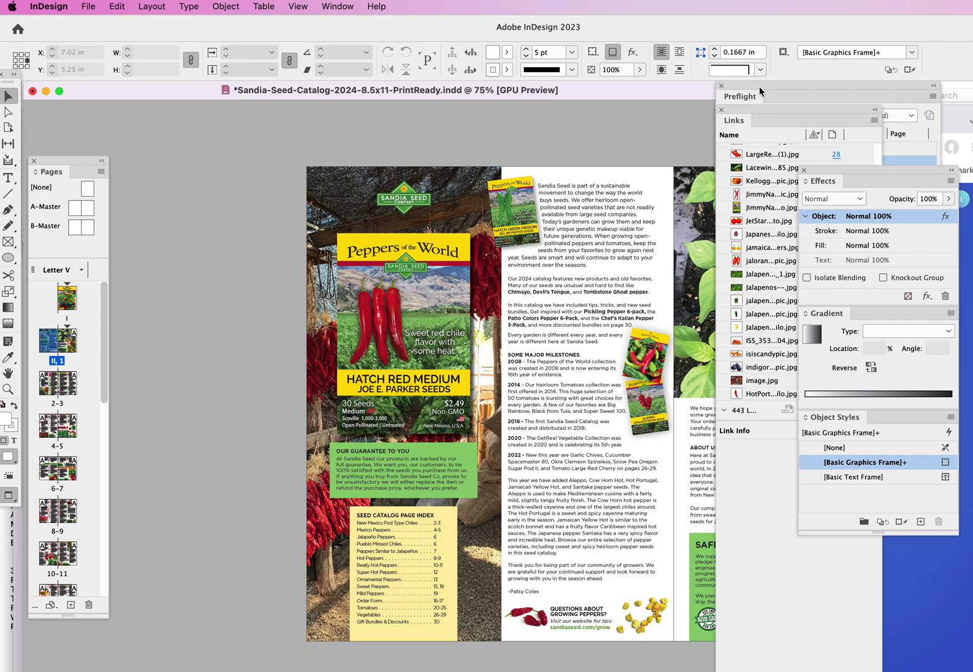
# Bring the Preflight panel in front of Links and Effects and nudge it slightly lower
pyautogui.click(760, 92)
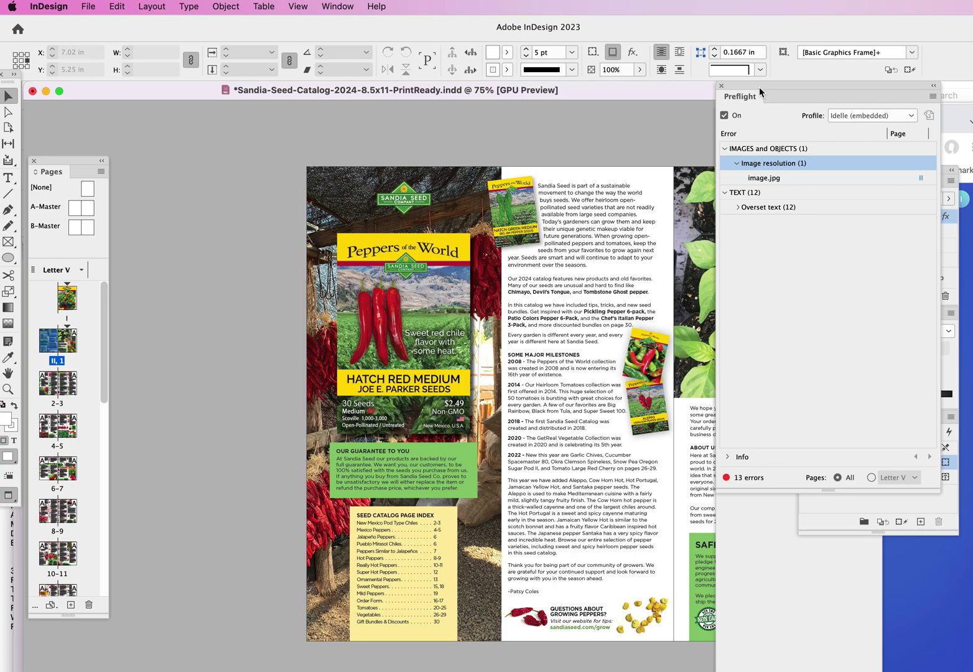
pyautogui.moveTo(760, 92)
pyautogui.mouseDown()
pyautogui.moveTo(772, 115)
pyautogui.moveTo(755, 102)
pyautogui.mouseUp()
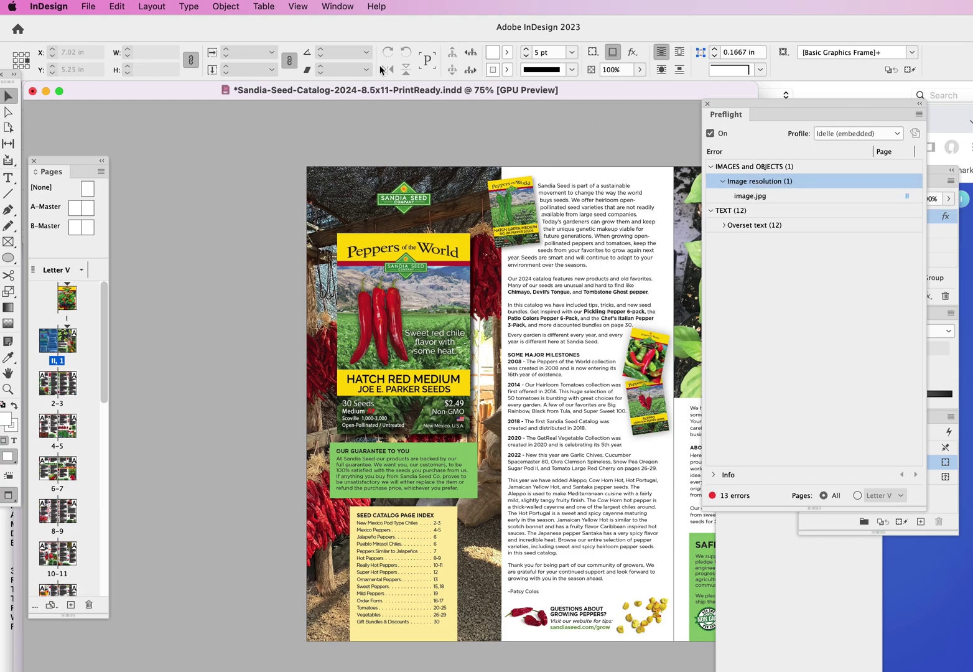
pyautogui.click(340, 8)
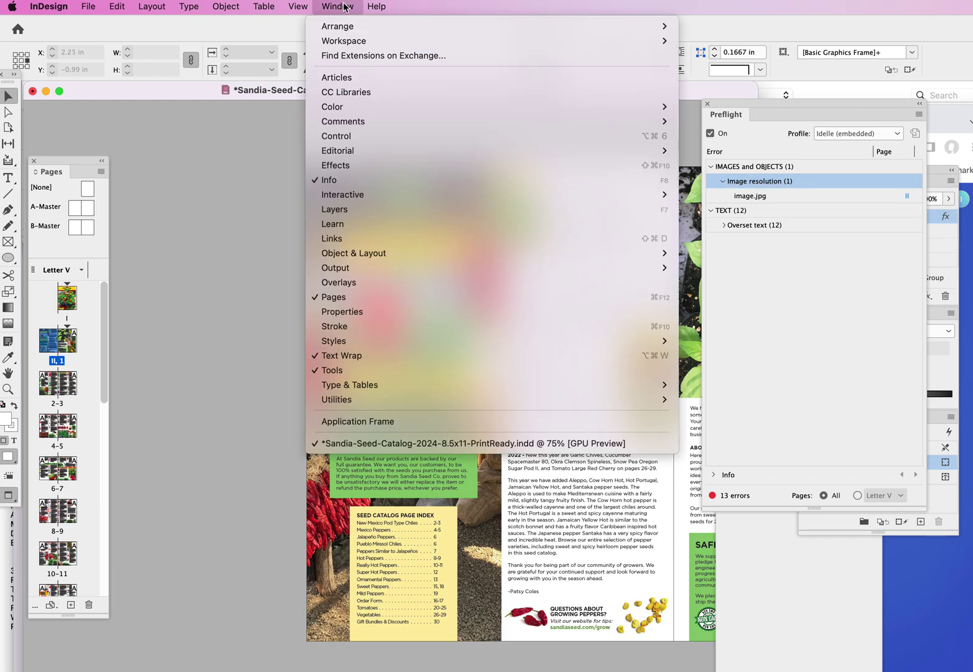
pyautogui.moveTo(335, 267)
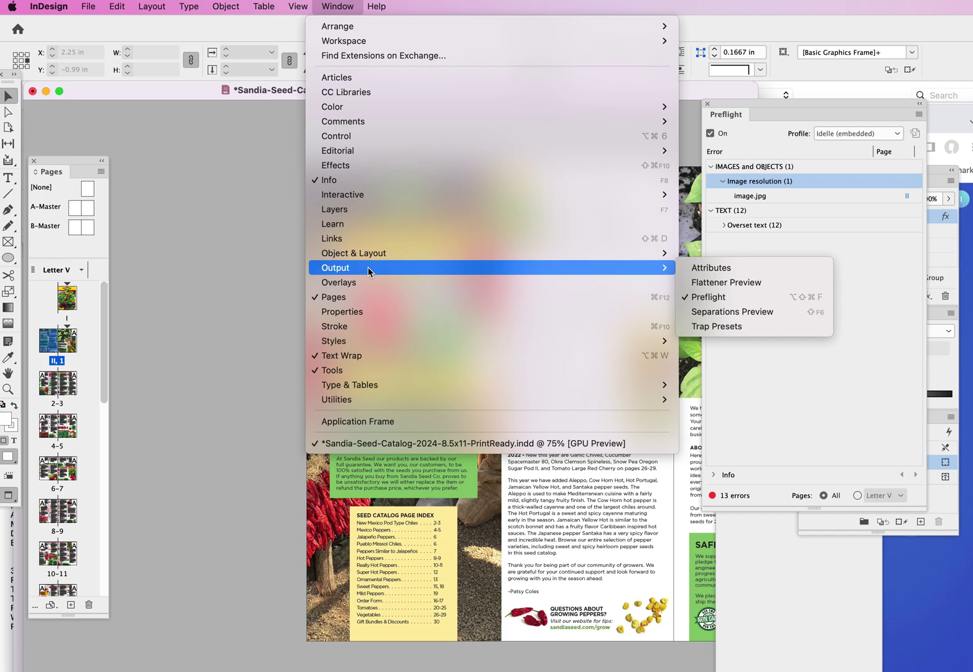
pyautogui.click(715, 299)
pyautogui.click(339, 6)
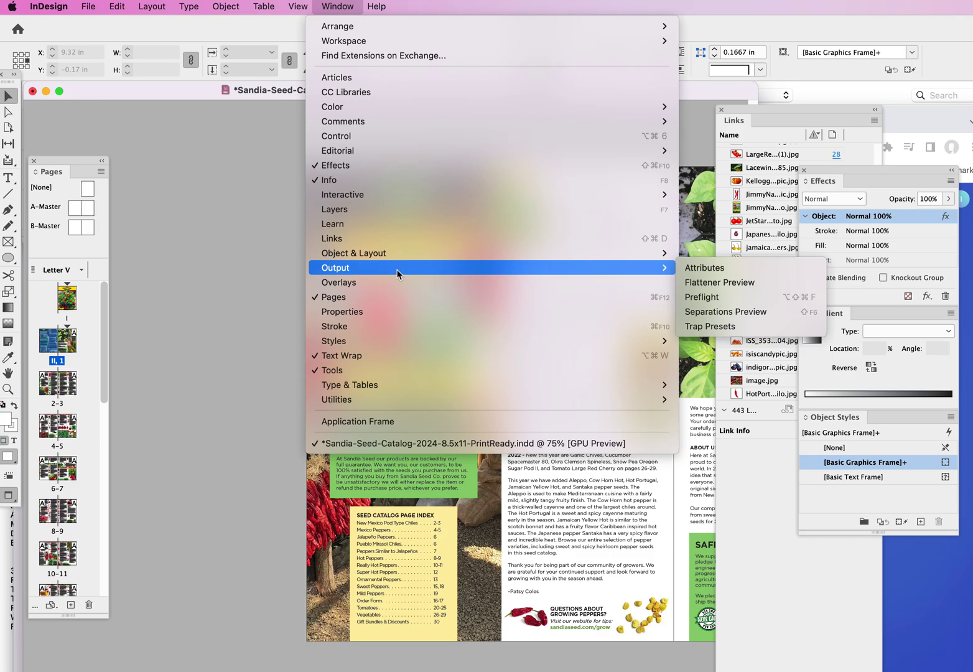
pyautogui.click(730, 299)
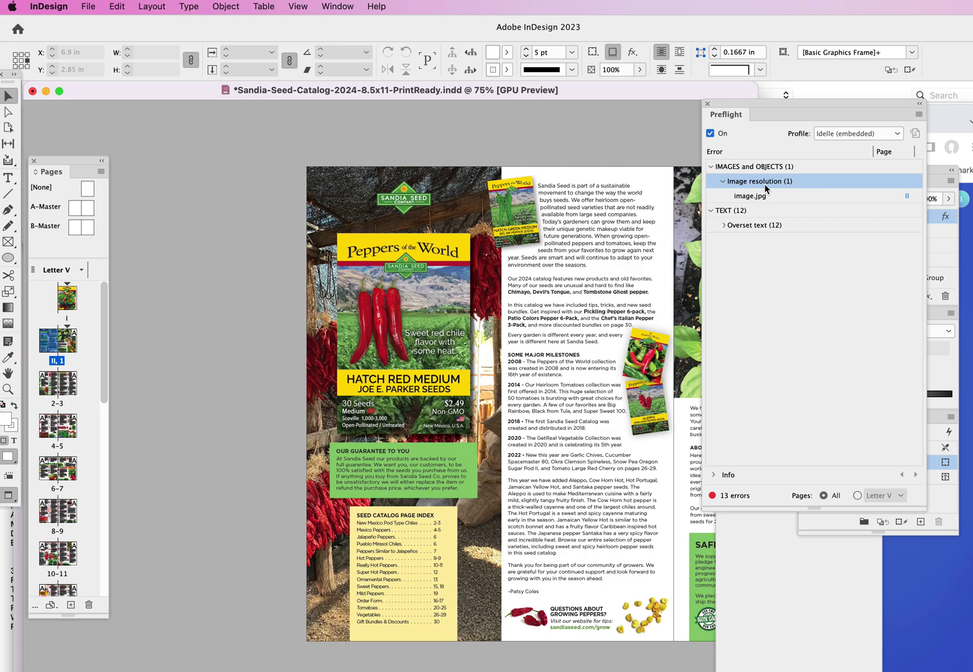
# Jump to the image.jpg frame from Image resolution and expand Info: 130 ppi versus 250 required
pyautogui.click(724, 183)
pyautogui.click(723, 183)
pyautogui.click(741, 197)
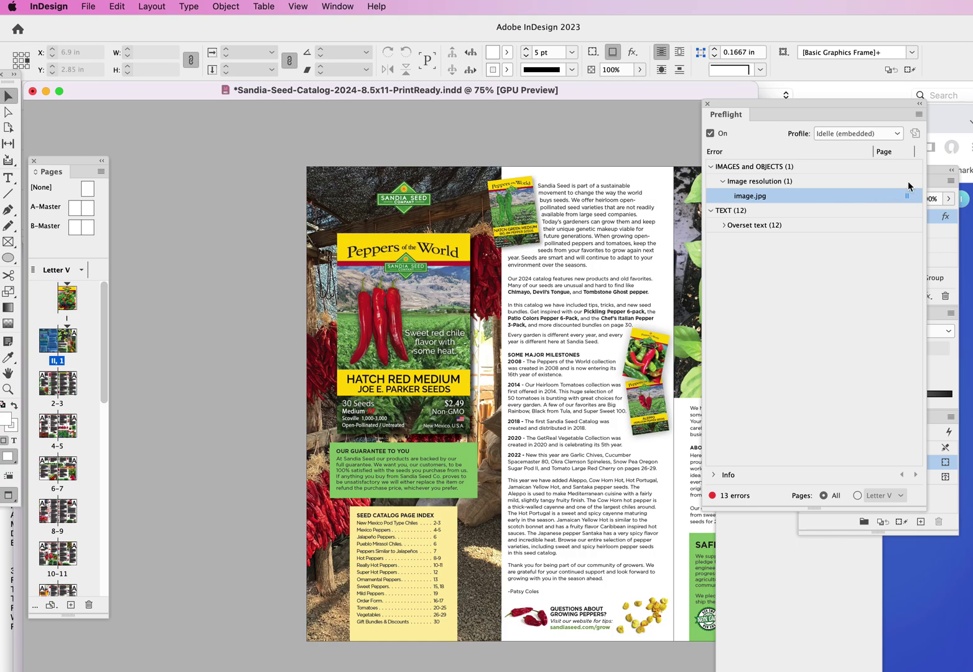
pyautogui.click(918, 115)
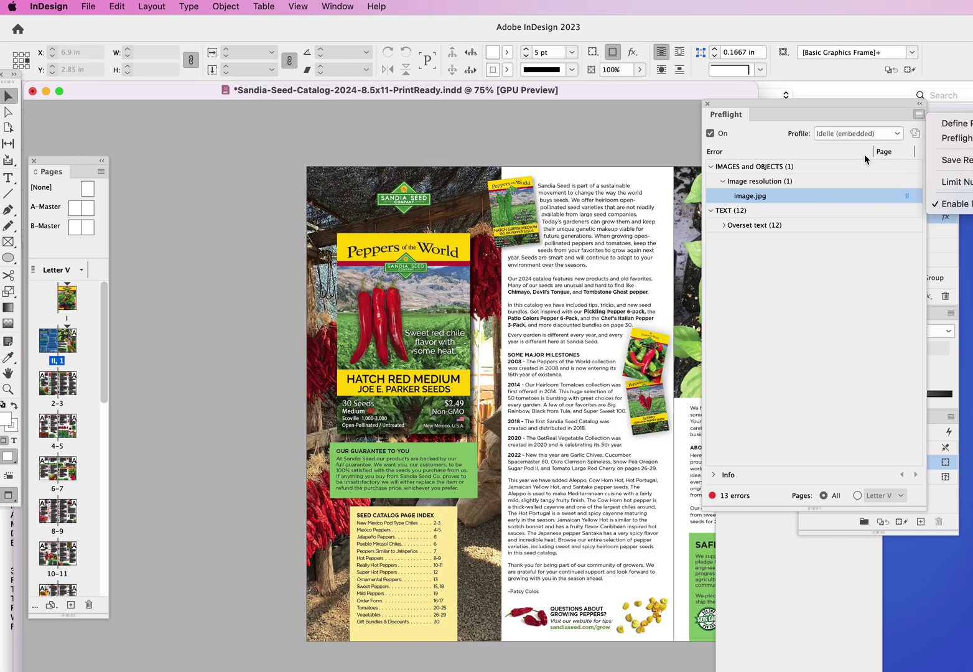
pyautogui.click(790, 197)
pyautogui.doubleClick(784, 196)
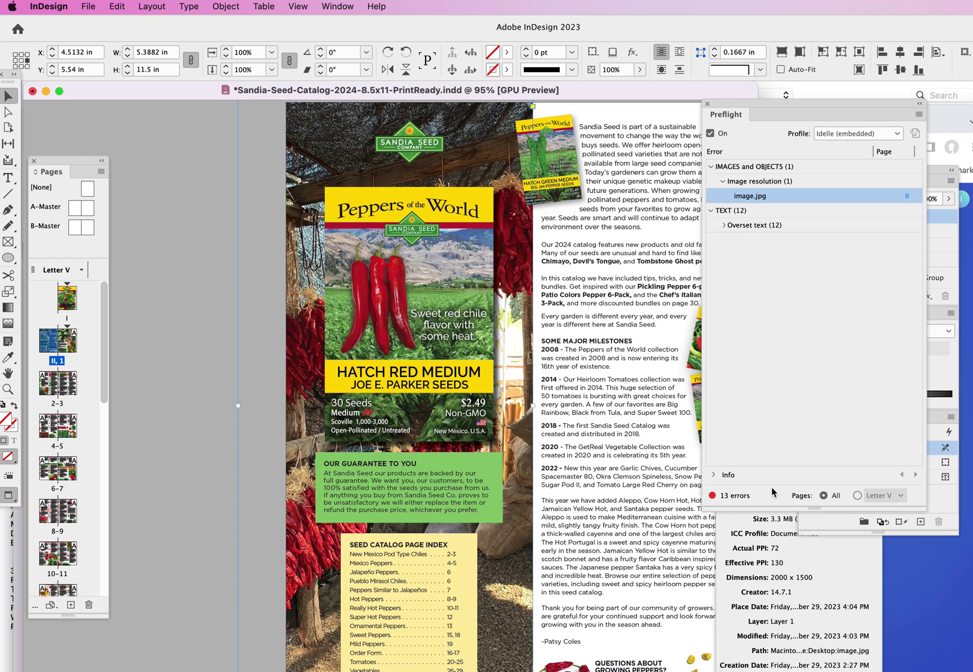
pyautogui.click(713, 474)
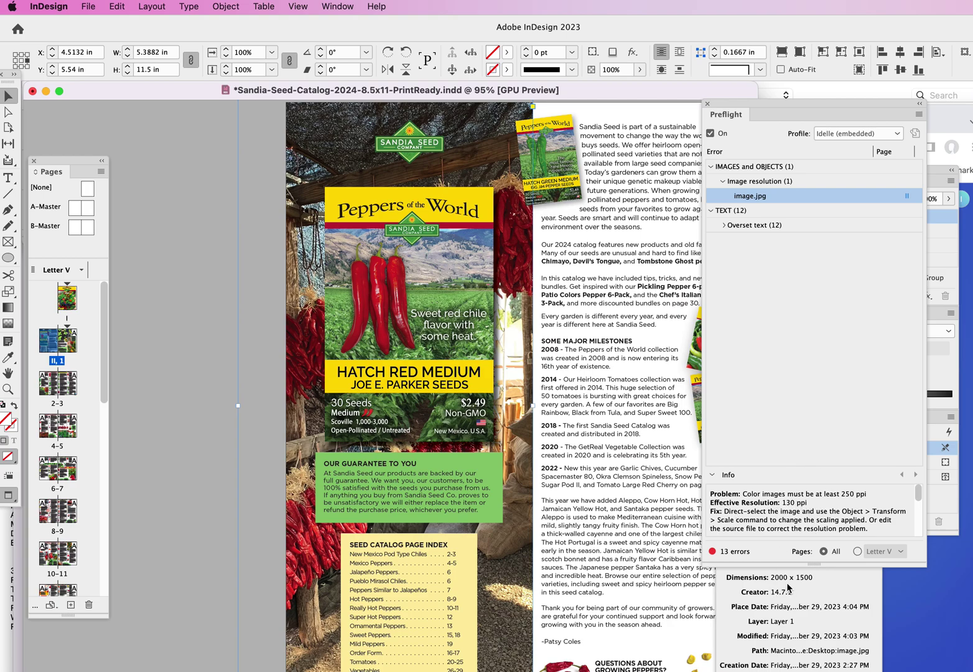
# Show image.jpg's Link Info in the Links panel: 72 actual ppi, 130 effective, 55.2% scale
pyautogui.click(823, 601)
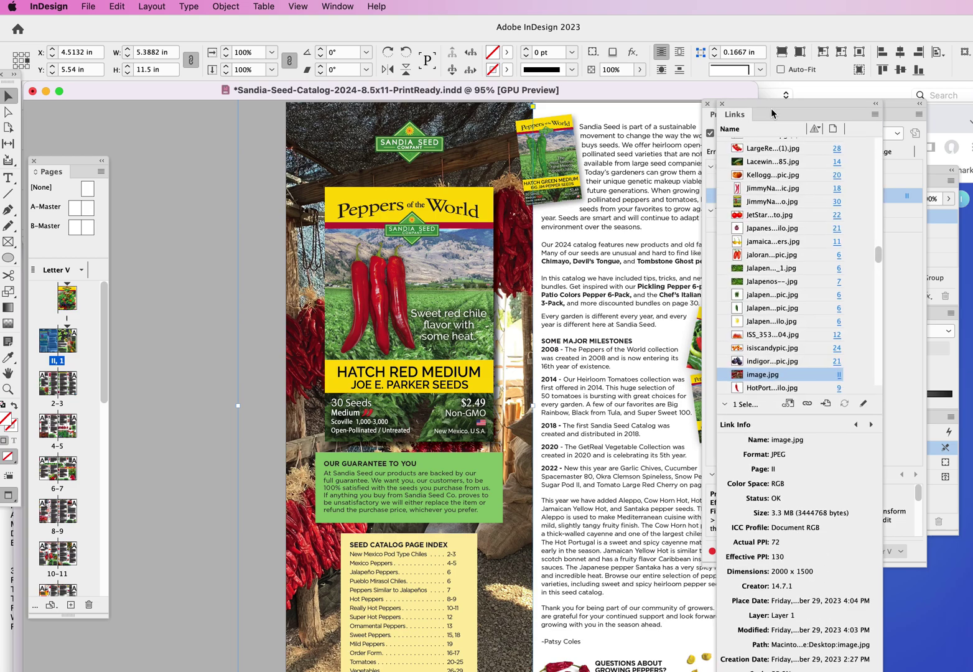
pyautogui.moveTo(771, 113); pyautogui.dragTo(802, 96)
pyautogui.click(340, 6)
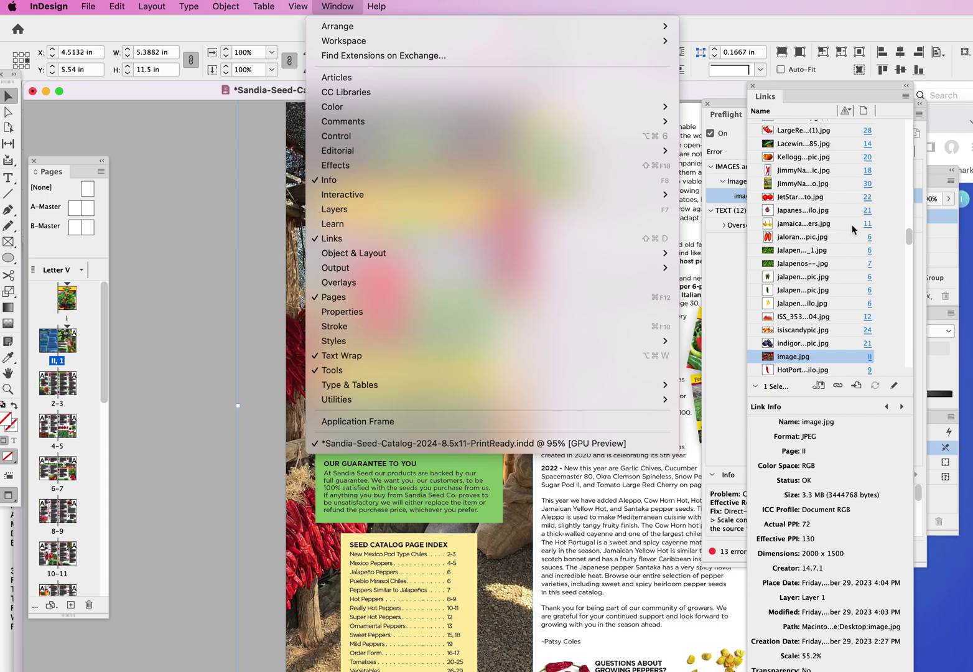
pyautogui.click(796, 95)
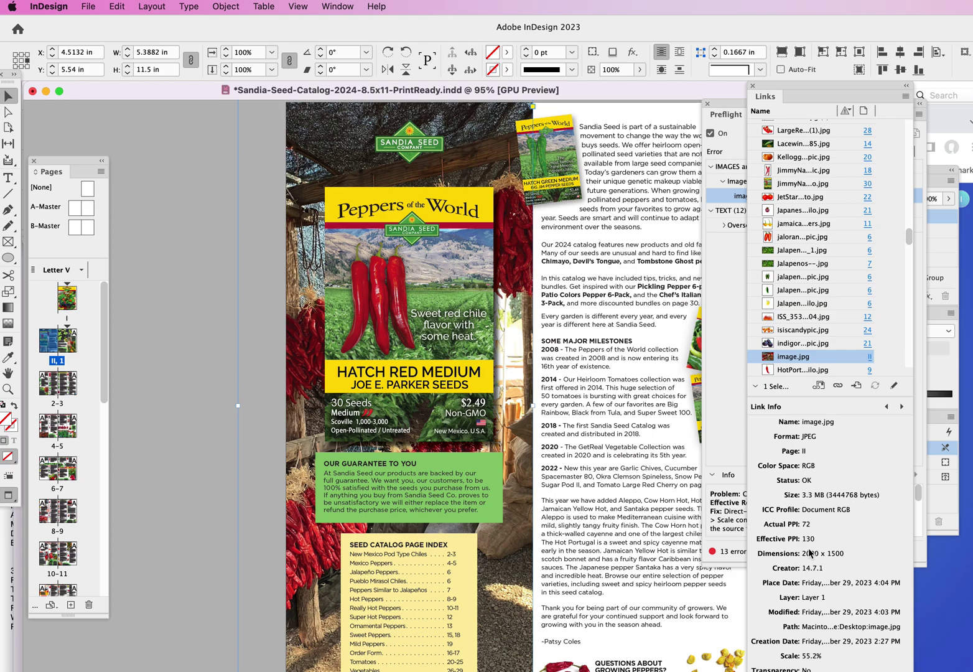
# Return to Preflight and reselect the image.jpg frame on the chile-covered opening spread
pyautogui.click(716, 271)
pyautogui.moveTo(742, 112)
pyautogui.mouseDown()
pyautogui.moveTo(743, 96)
pyautogui.moveTo(729, 103)
pyautogui.mouseUp()
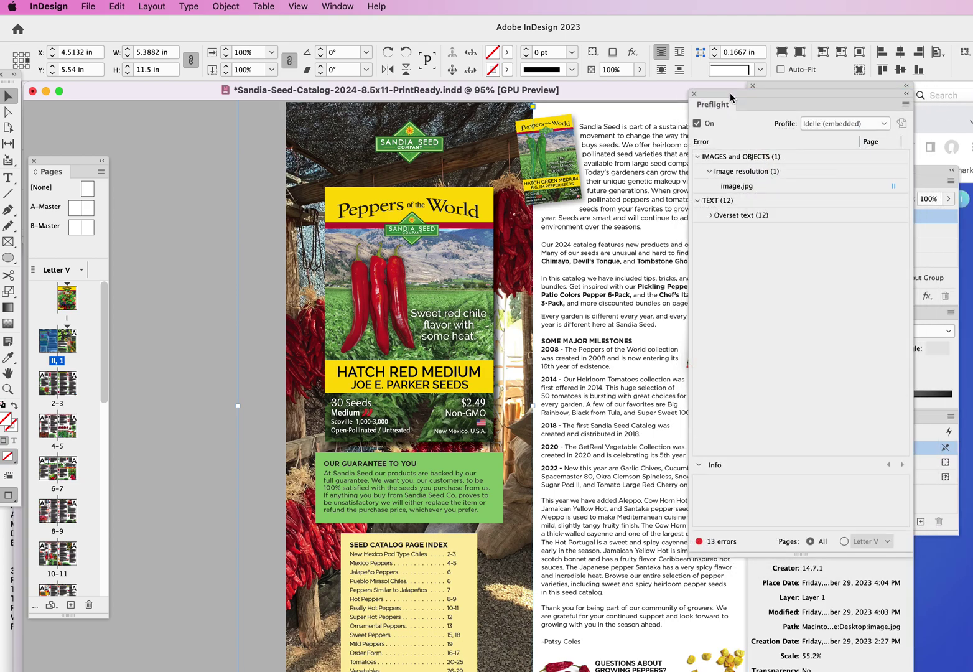
pyautogui.click(740, 185)
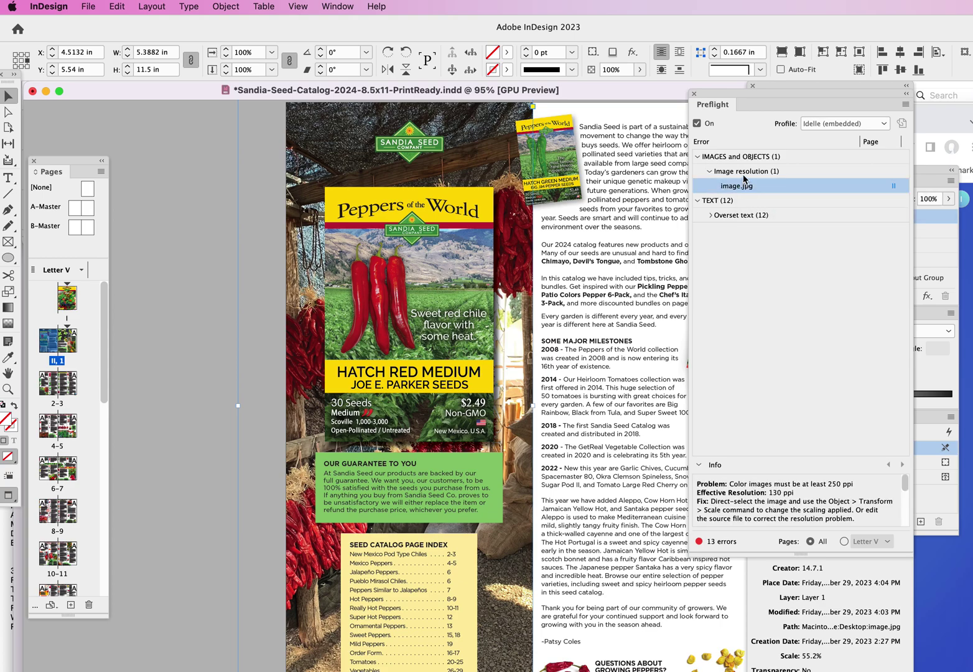
pyautogui.doubleClick(742, 184)
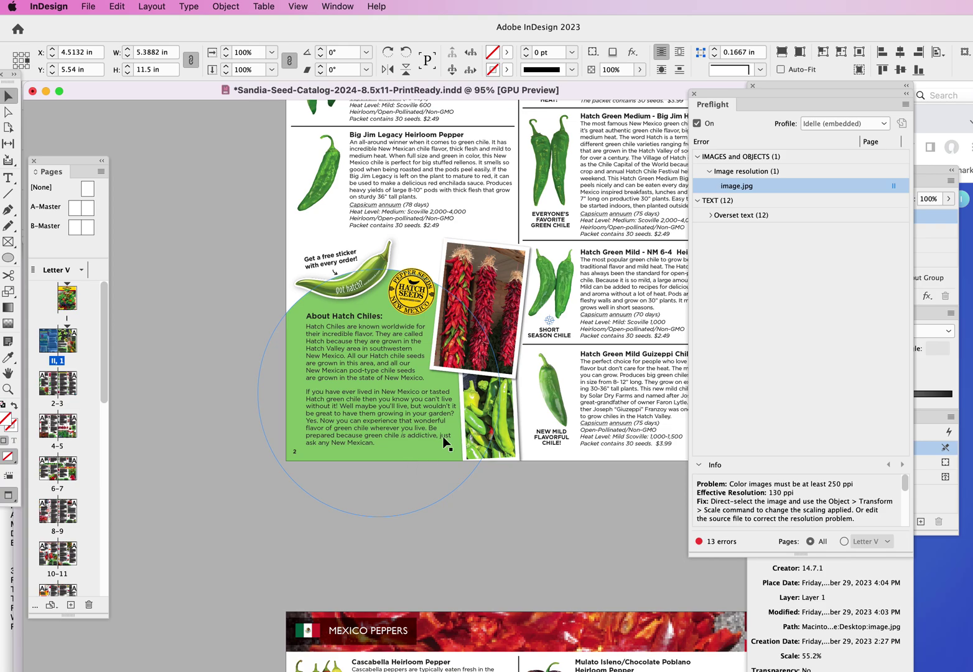
pyautogui.doubleClick(731, 191)
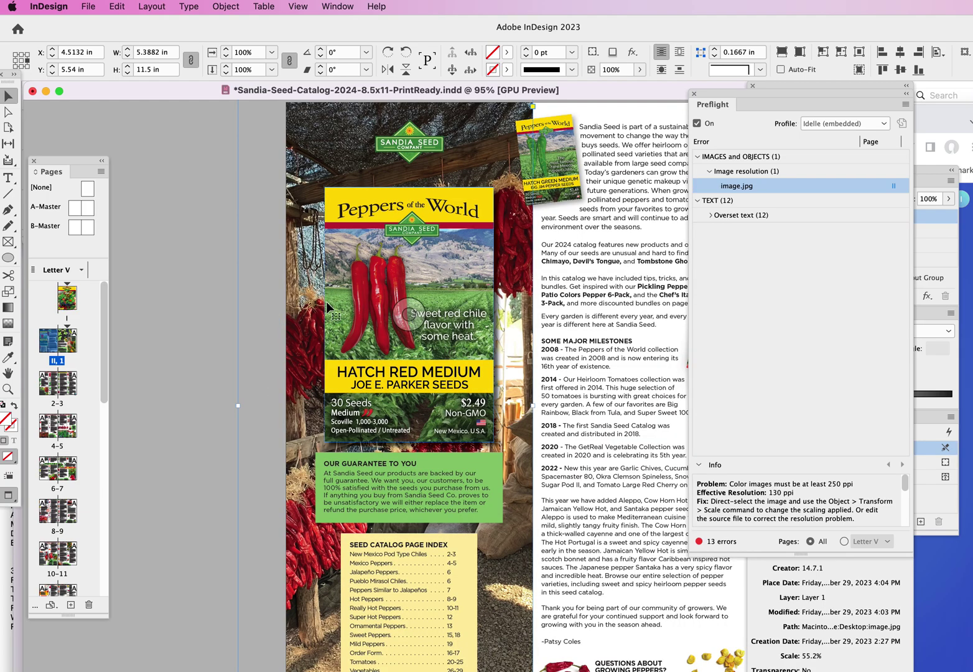
pyautogui.click(329, 307)
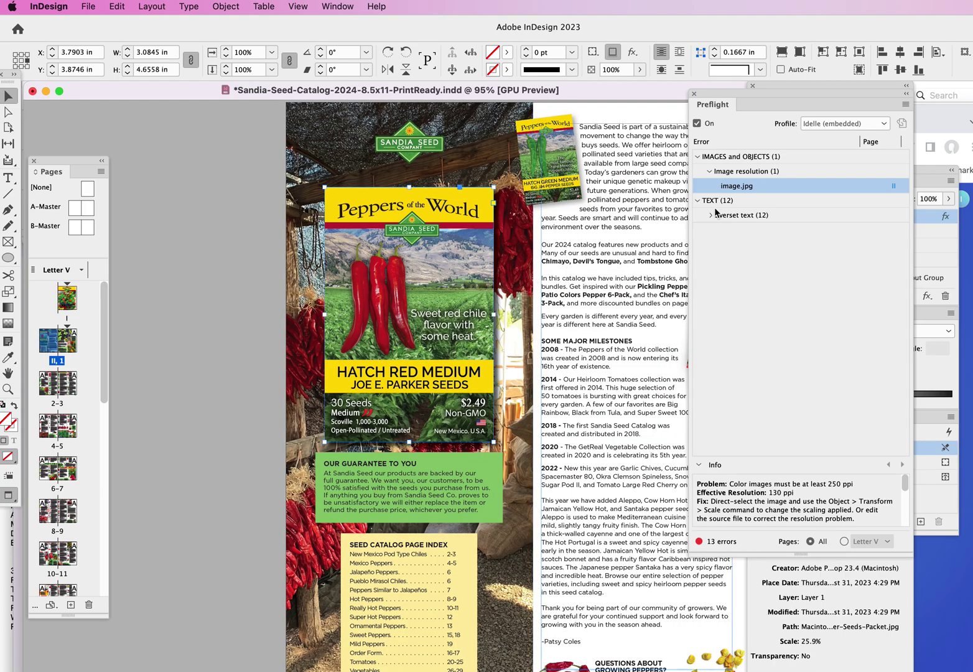
pyautogui.doubleClick(726, 187)
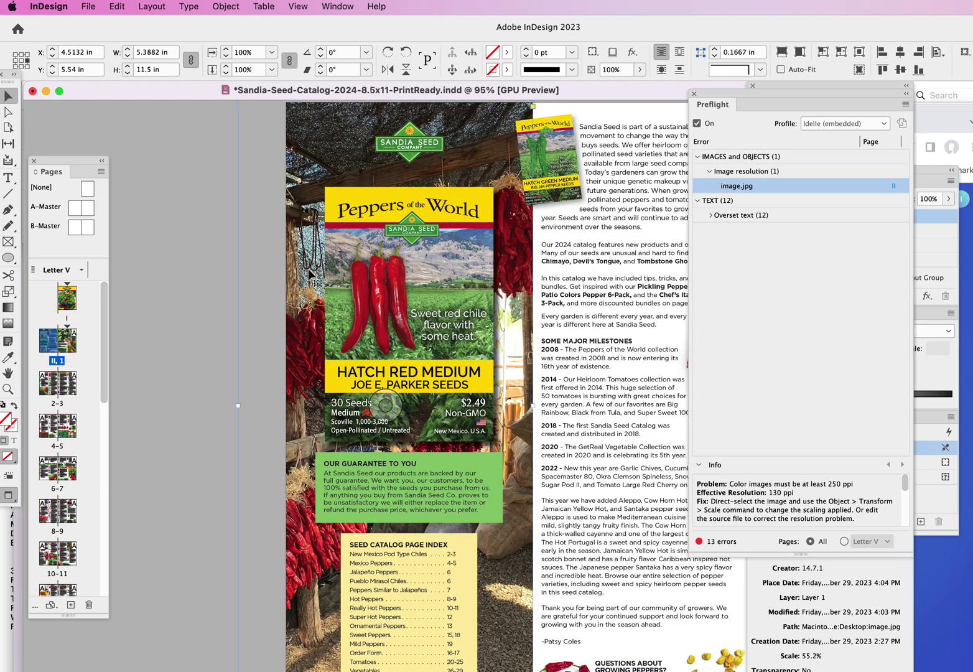